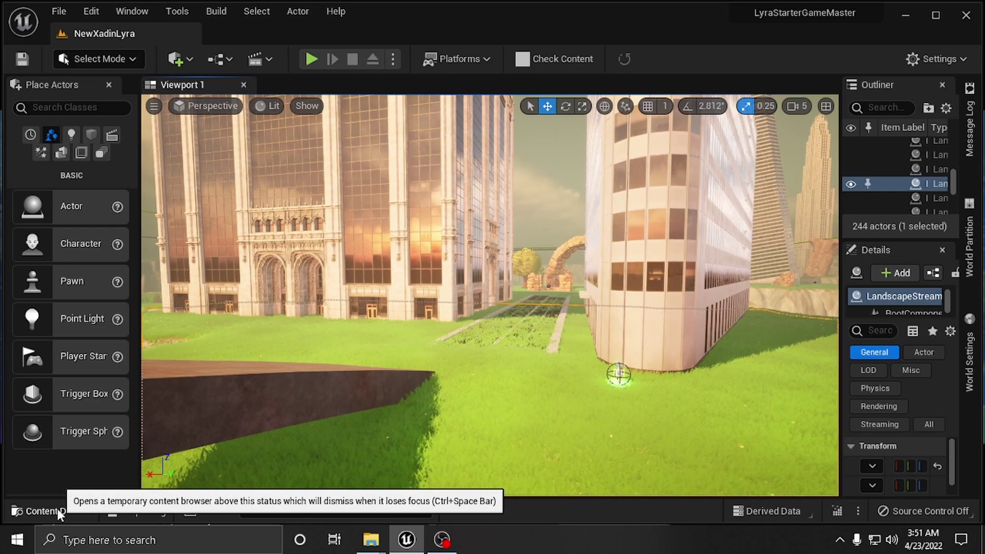
right_drag(415, 376, 477, 359)
right_drag(416, 377, 431, 369)
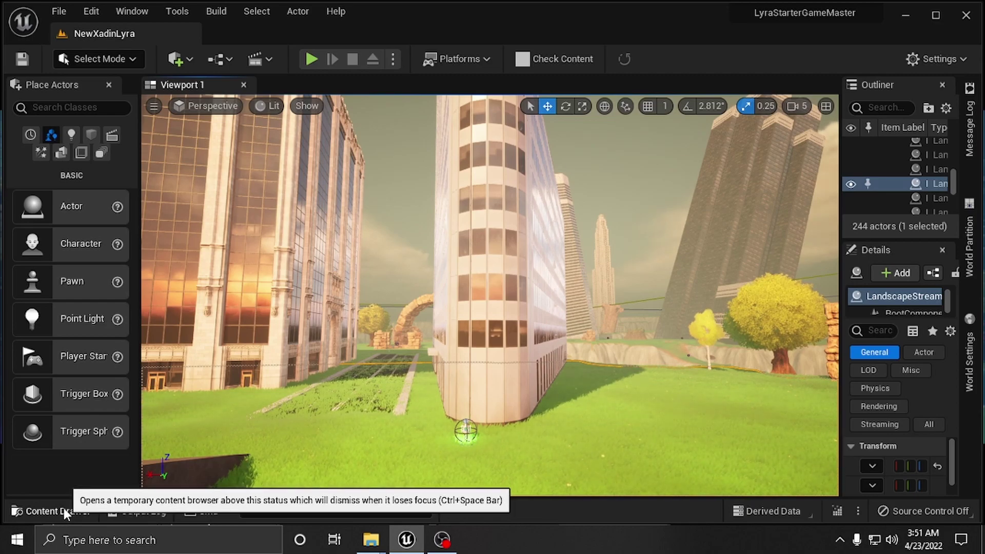
mouse_move(326, 390)
mouse_down()
mouse_move(339, 370)
mouse_move(319, 402)
mouse_up()
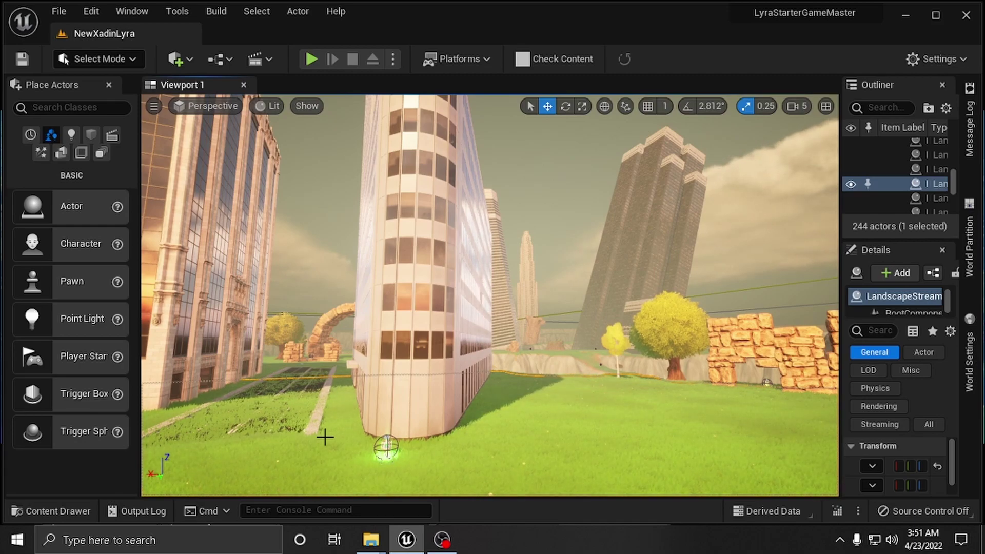
Open the M_TeamColorBasic material from the Content/Characters/Cosmetics folder
click(57, 512)
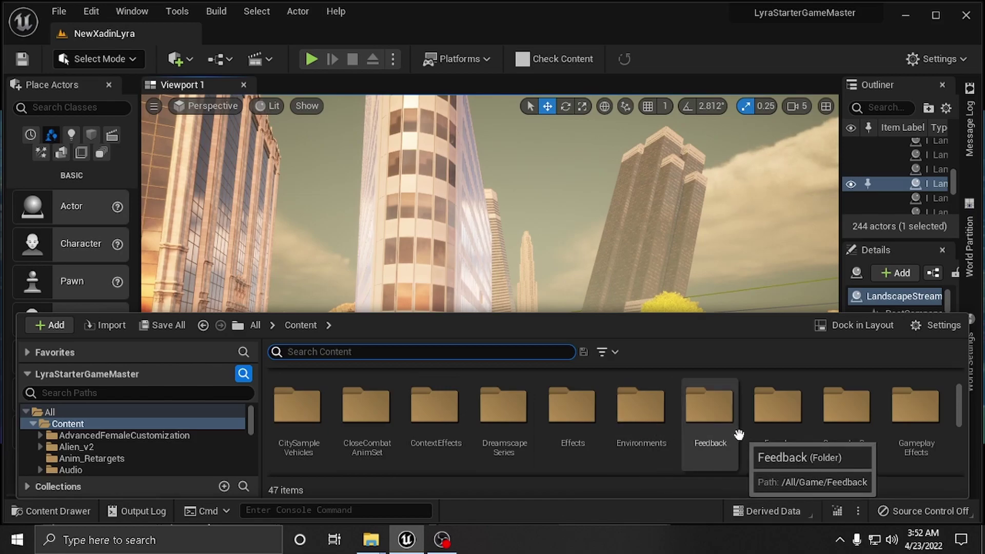
scroll(586, 420, up, 2)
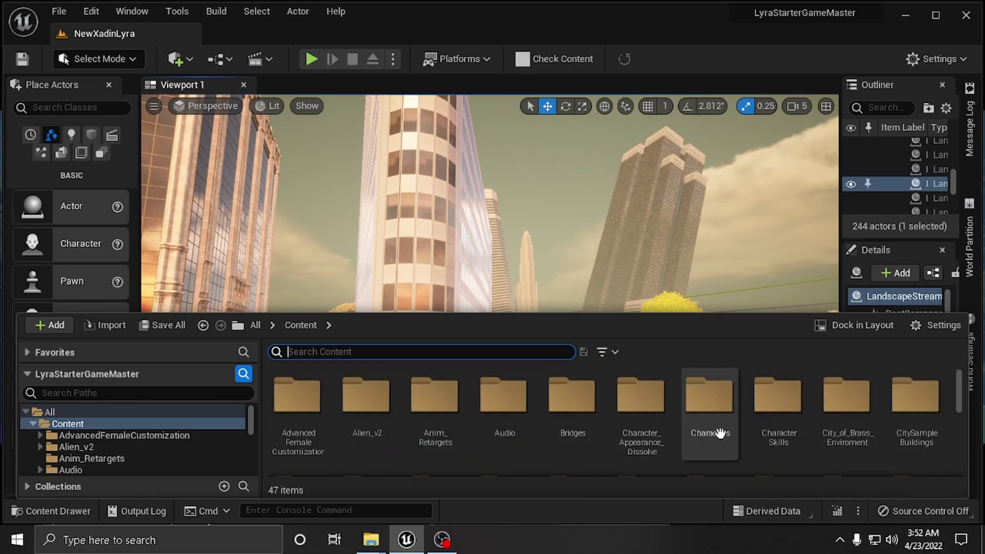
double_click(718, 418)
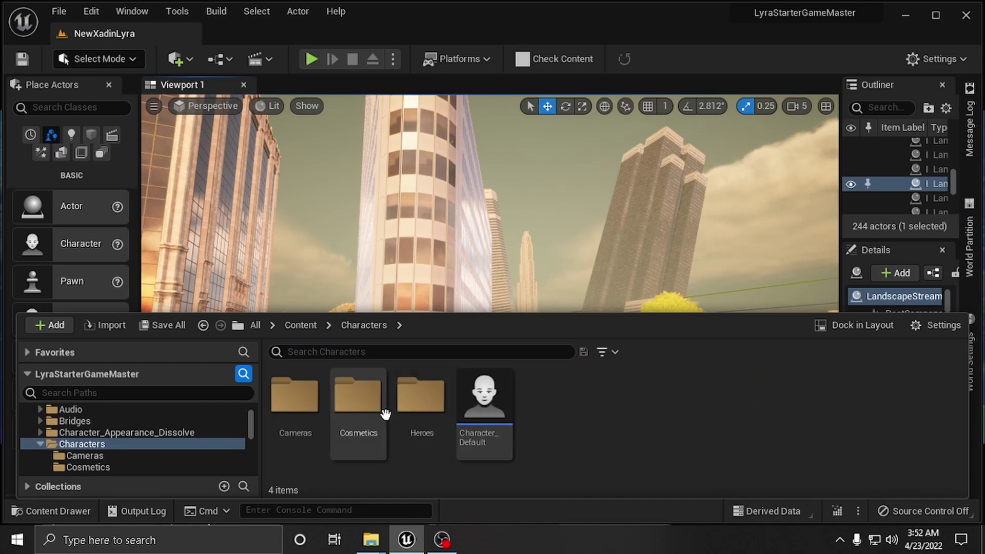
double_click(359, 396)
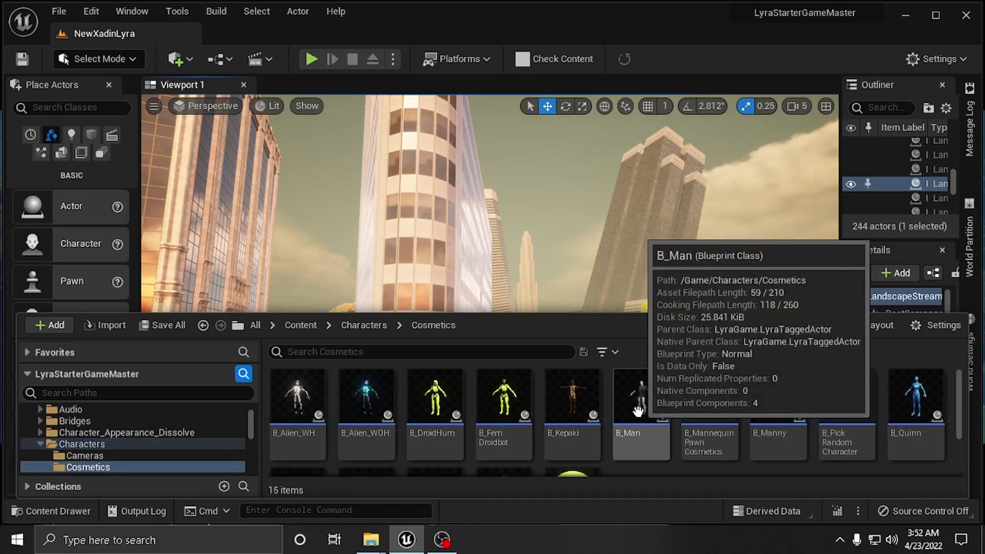
scroll(638, 410, down, 2)
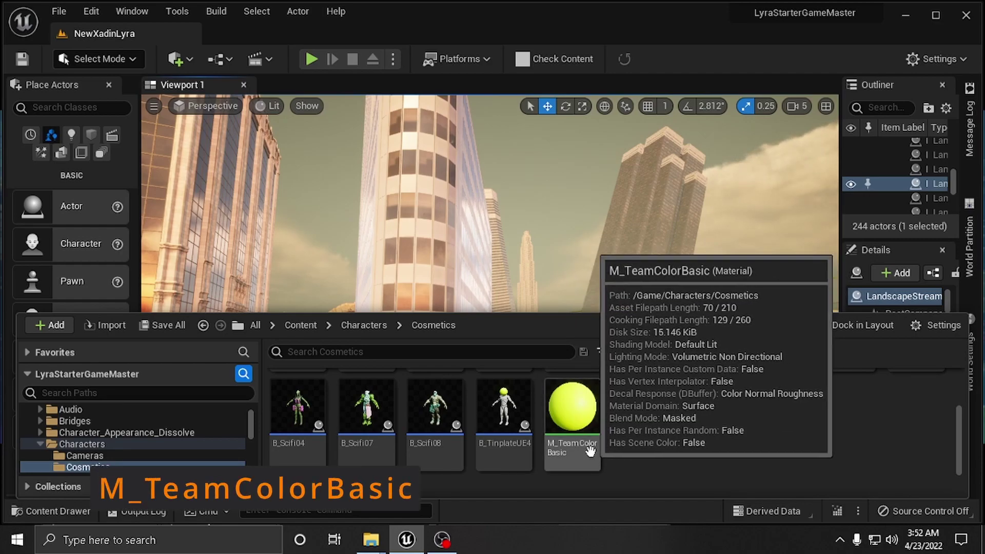
click(584, 402)
double_click(584, 402)
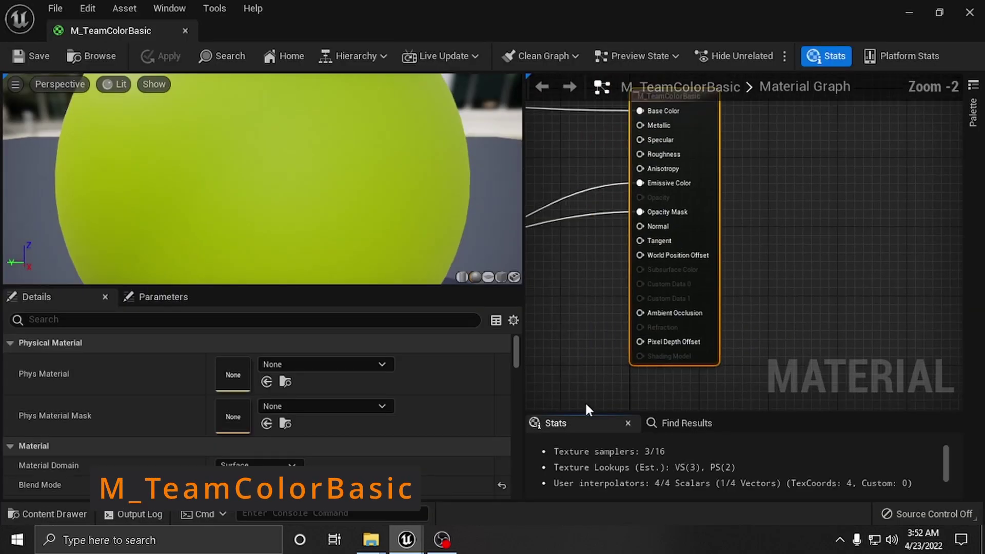
Select the TeamColor parameter and all SFX nodes in the M_TeamColorBasic graph
scroll(593, 332, down, 4)
scroll(688, 292, up, 1)
right_drag(688, 292, 756, 286)
scroll(686, 284, up, 1)
scroll(756, 286, down, 1)
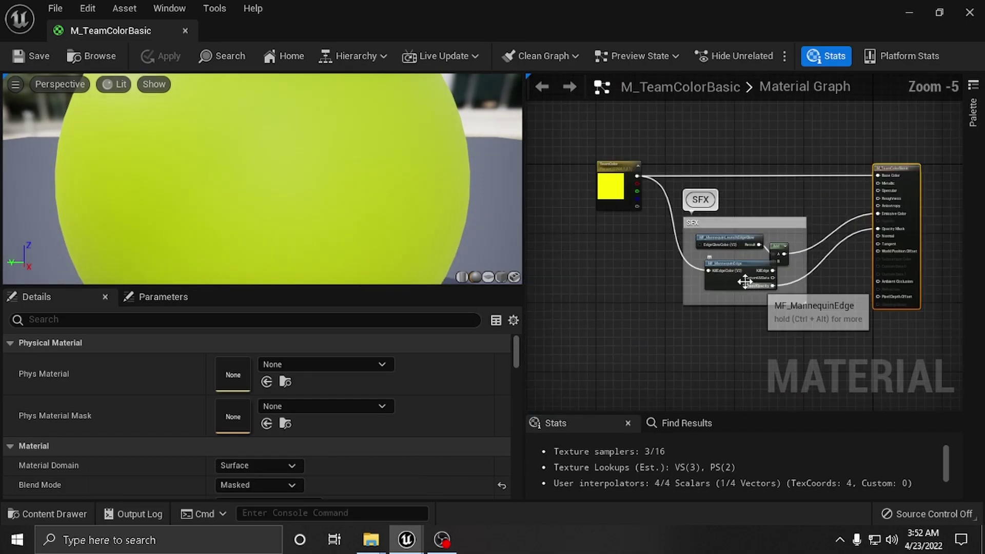
drag(586, 137, 838, 334)
right_drag(838, 333, 780, 336)
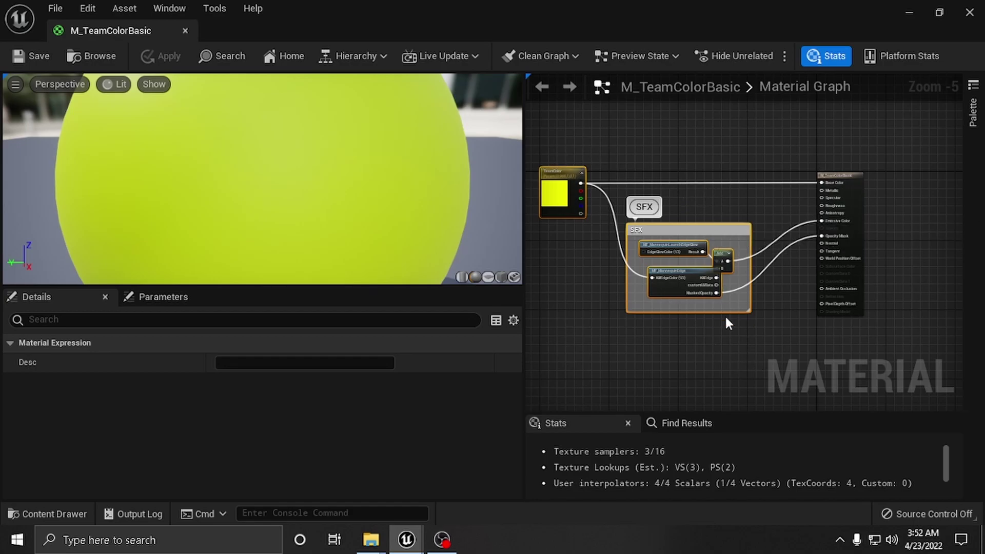
Examine how TeamColor and the SFX function nodes feed the Emissive Color and Opacity Mask inputs of M_TeamColorBasic
scroll(726, 318, up, 3)
right_drag(718, 307, 897, 405)
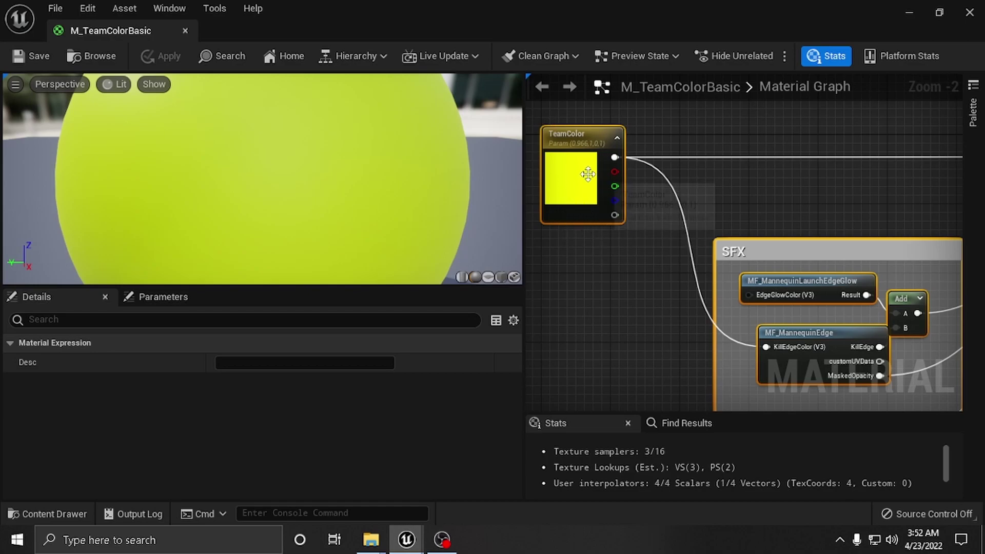
right_drag(624, 277, 646, 237)
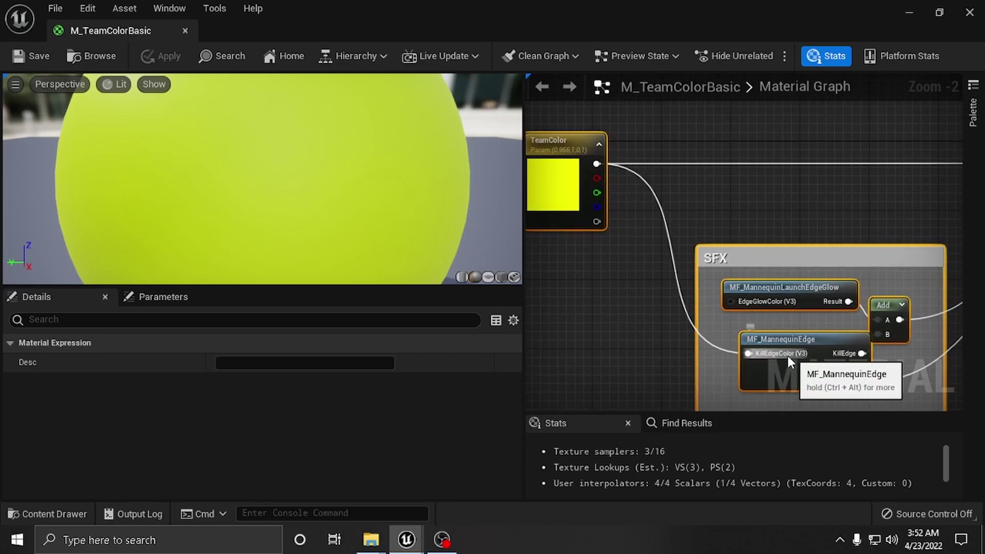
right_drag(774, 354, 641, 316)
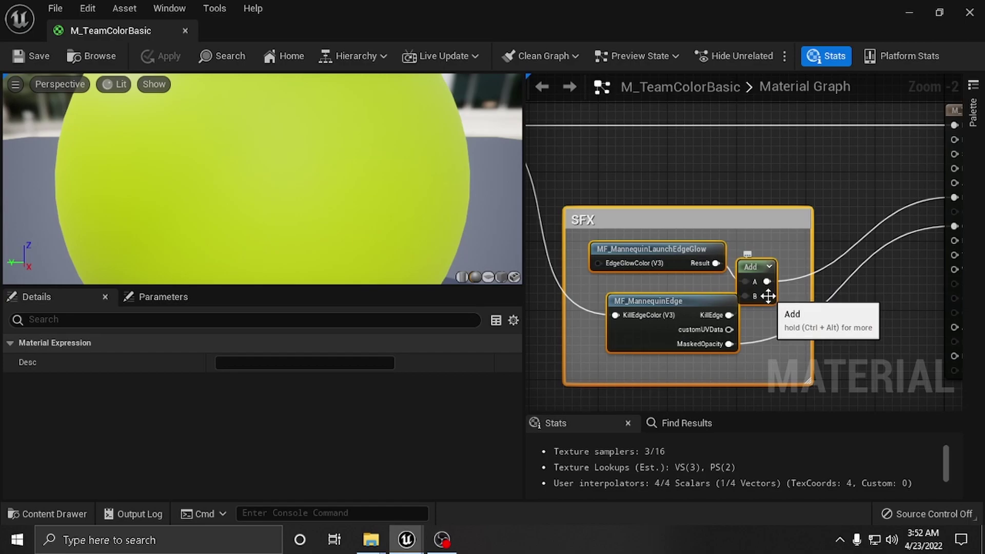
scroll(752, 278, down, 2)
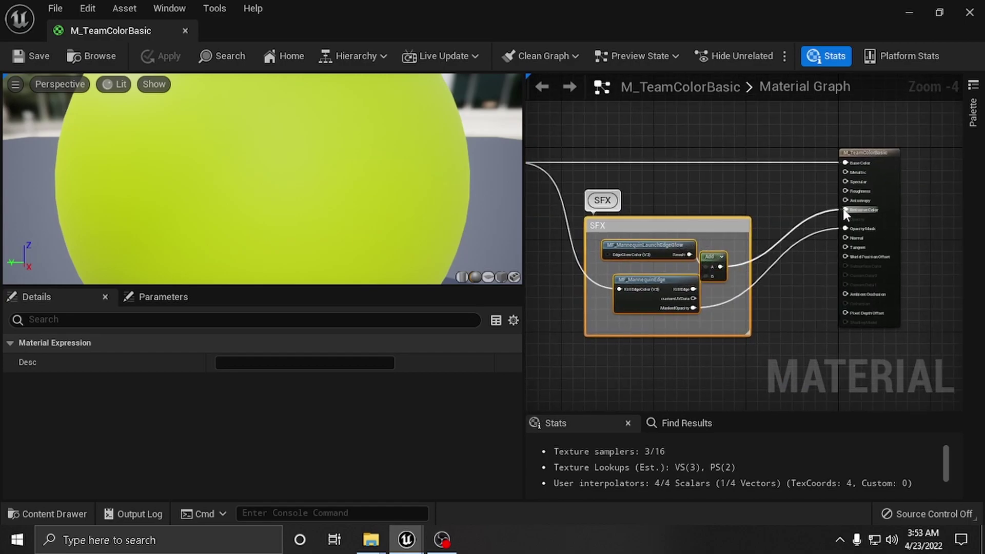
scroll(836, 213, up, 3)
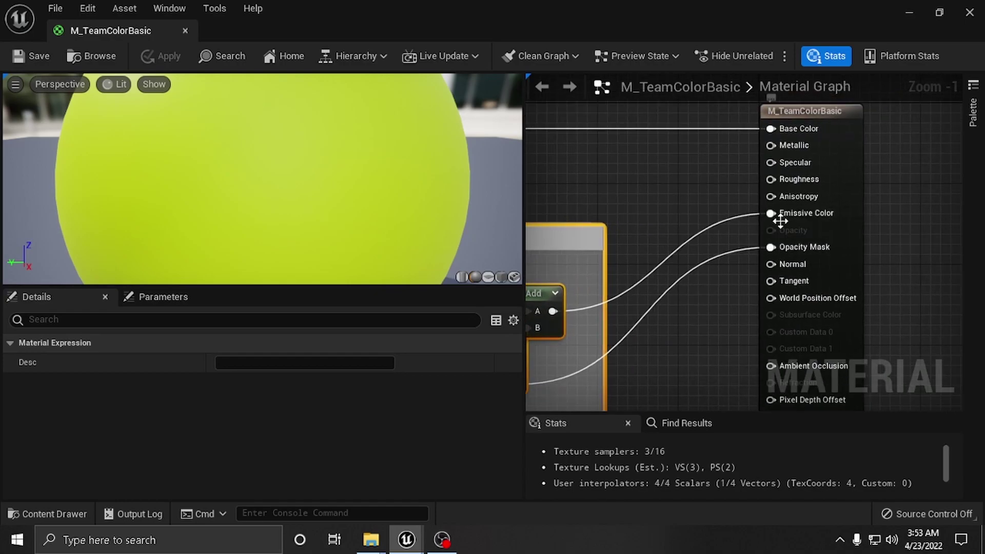
right_drag(706, 275, 848, 224)
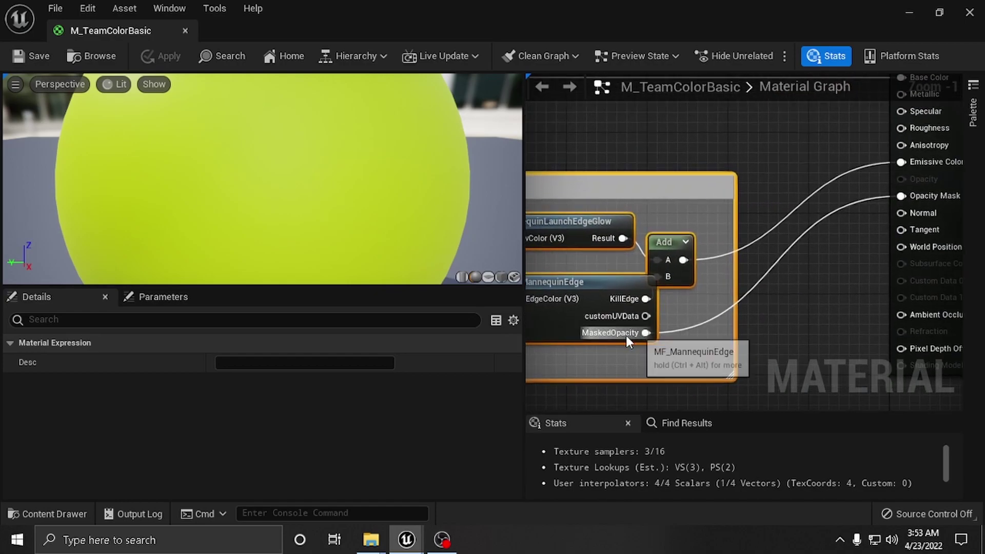
right_drag(774, 251, 653, 309)
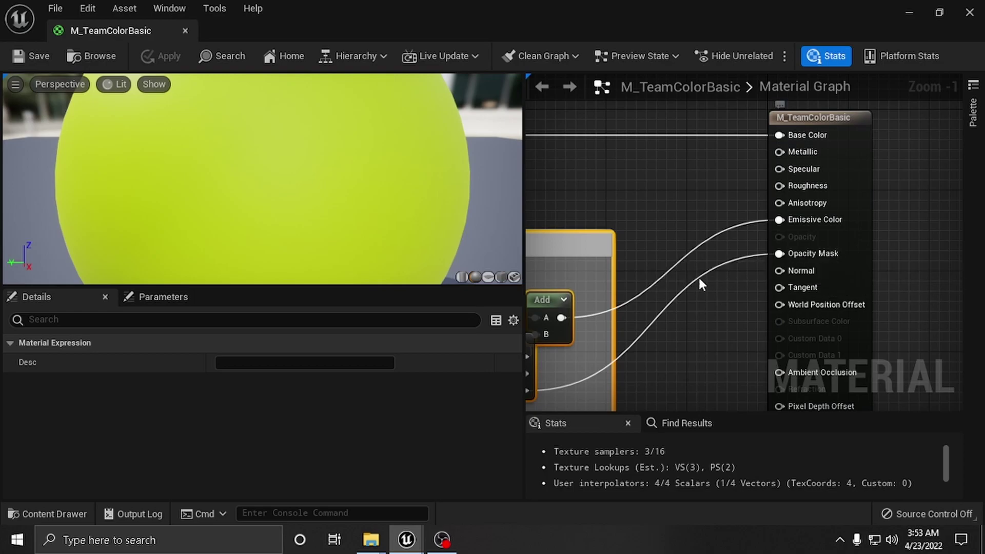
scroll(685, 278, down, 4)
scroll(543, 308, up, 1)
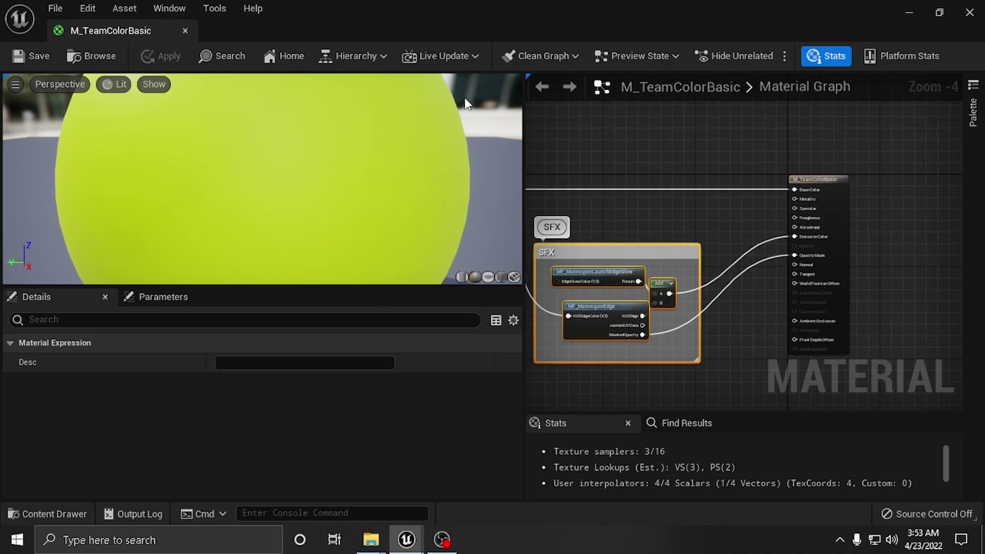
Open the B_Man blueprint from the Cosmetics folder
click(60, 512)
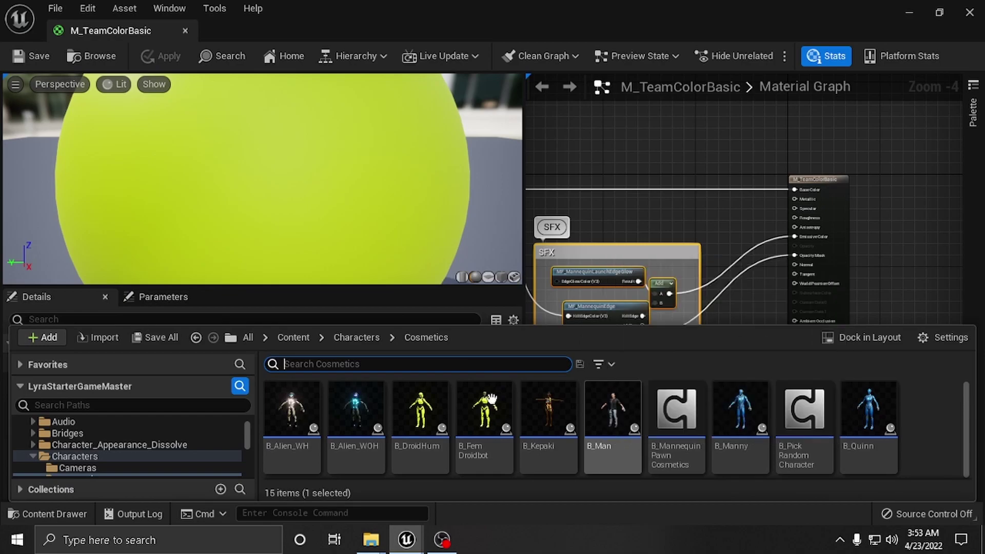
click(615, 421)
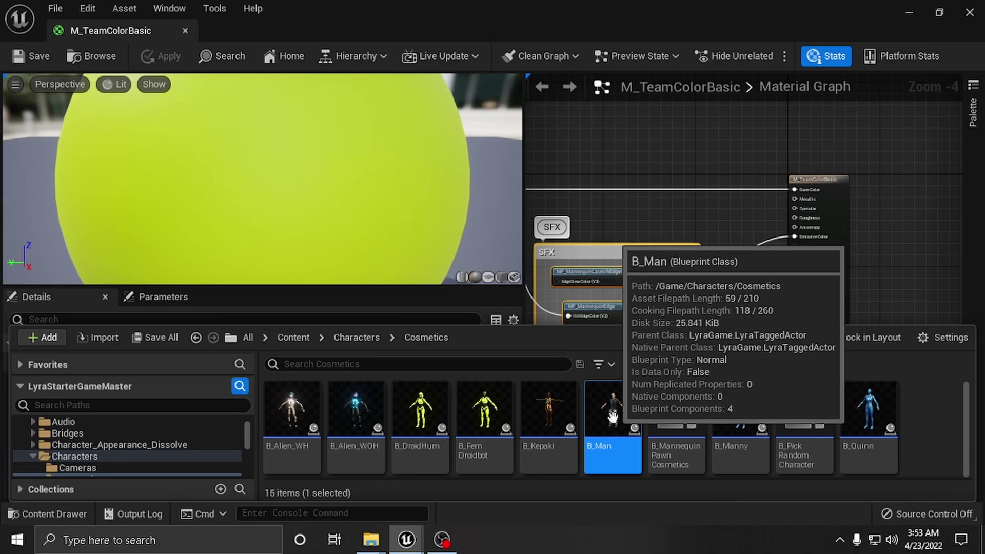
double_click(614, 417)
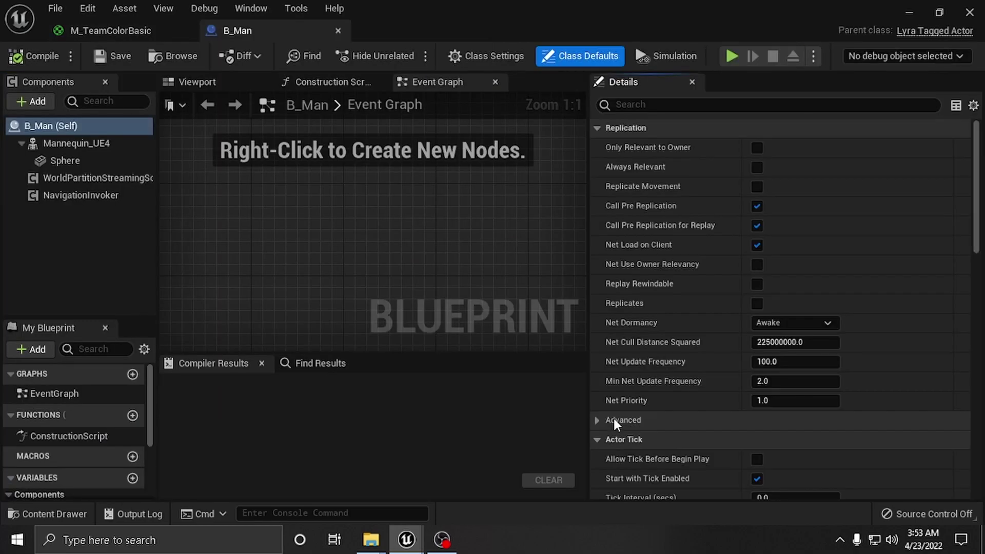
Open the M_Man_Cloth_Up_01 material assigned to Element 1 of the Mannequin_UE4 component
click(56, 143)
scroll(667, 328, down, 5)
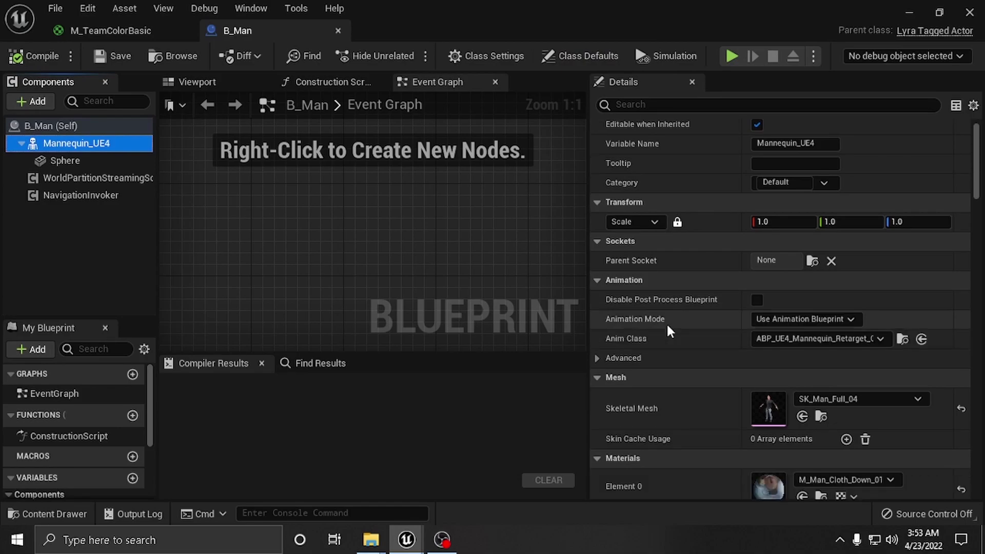
scroll(667, 329, down, 4)
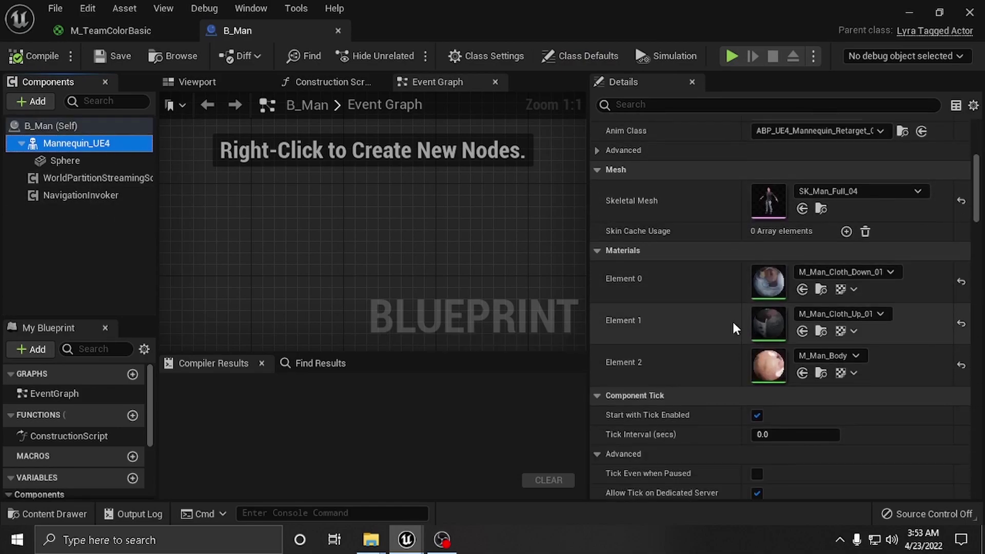
double_click(764, 318)
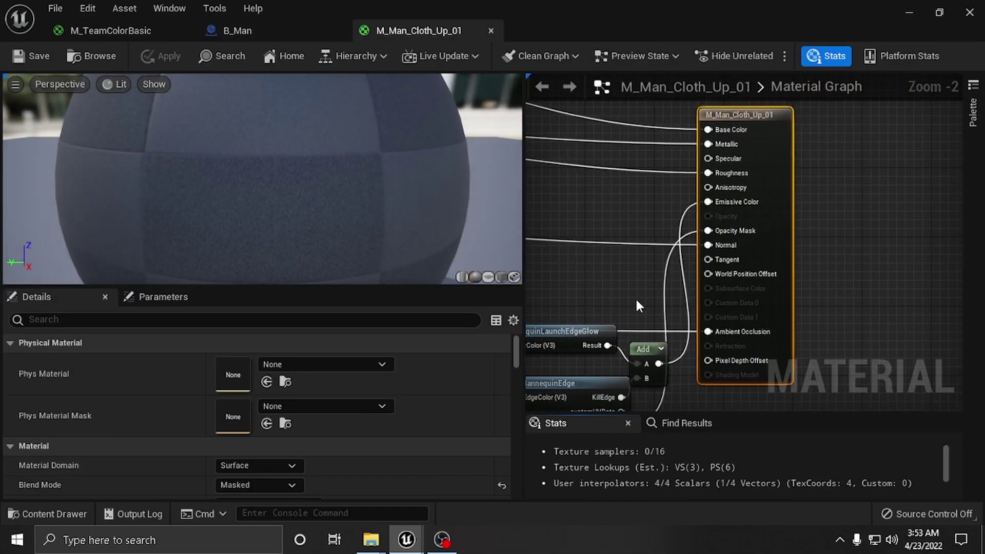
Disconnect TeamColor from the EdgeGlowColor input of the MF_MannequinLaunchEdgeGlow node in M_Man_Cloth_Up_01
right_drag(641, 262, 750, 232)
scroll(728, 233, down, 4)
scroll(739, 257, up, 1)
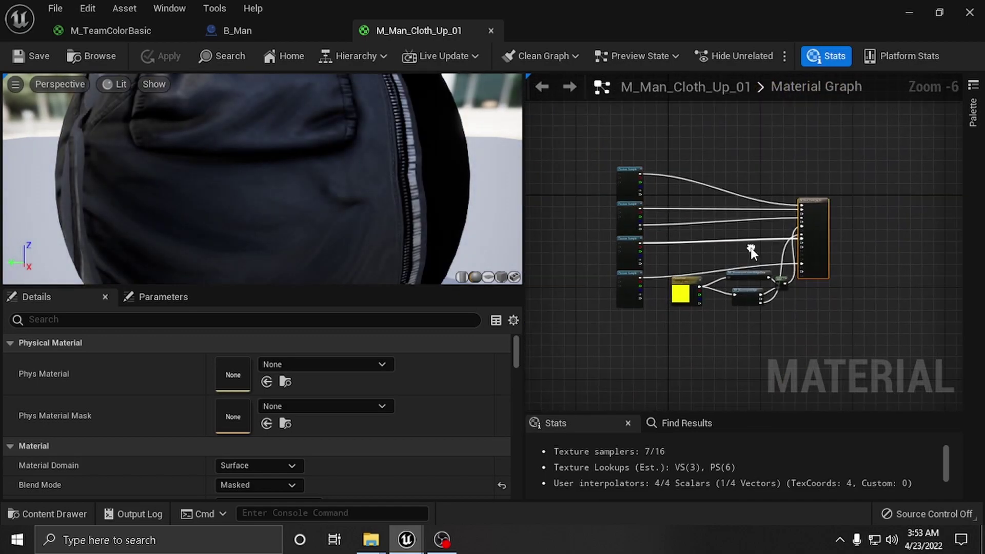
scroll(757, 288, up, 3)
right_drag(758, 287, 744, 216)
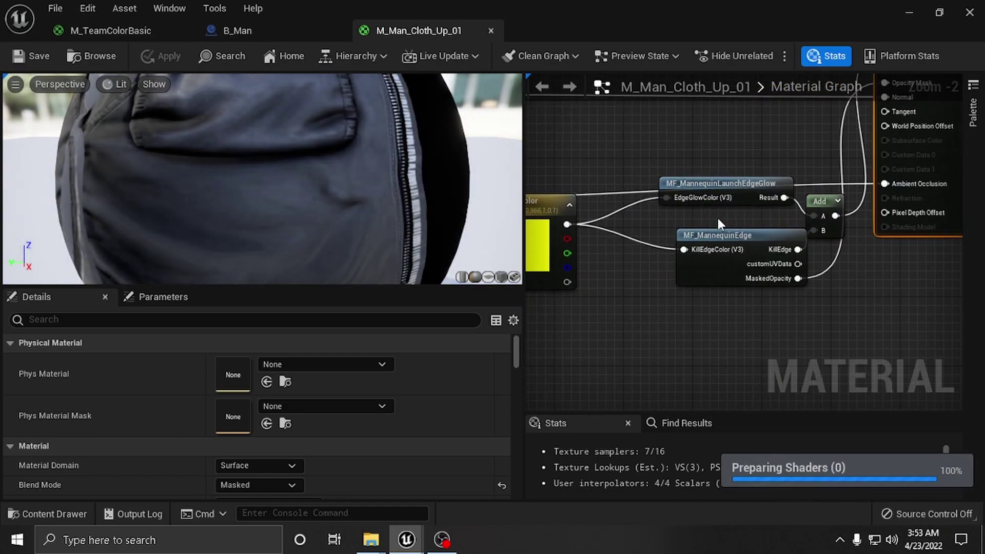
scroll(724, 168, down, 2)
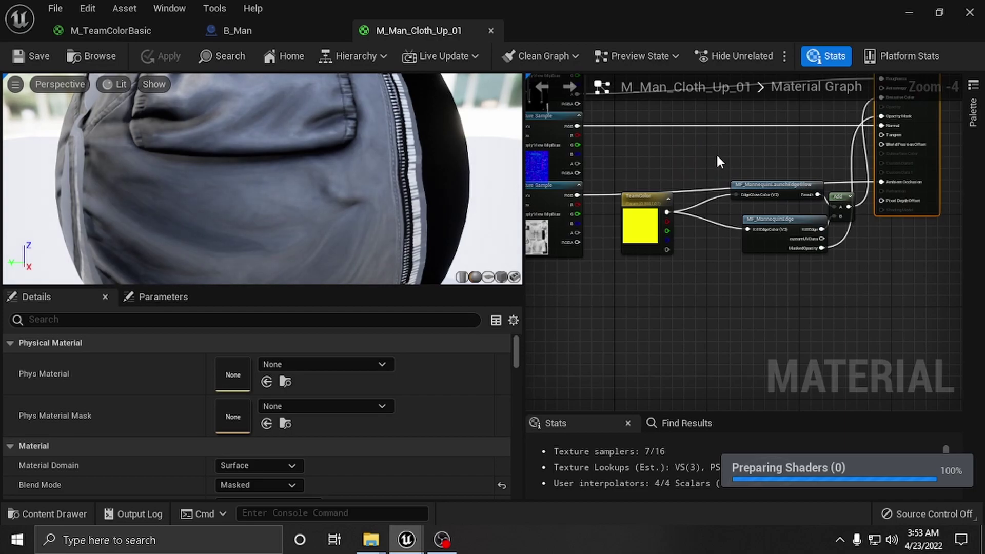
click(776, 187)
Create a math Add node from the TeamColor output and place it just before the material's Base Color input
scroll(776, 188, up, 1)
right_drag(649, 242, 656, 295)
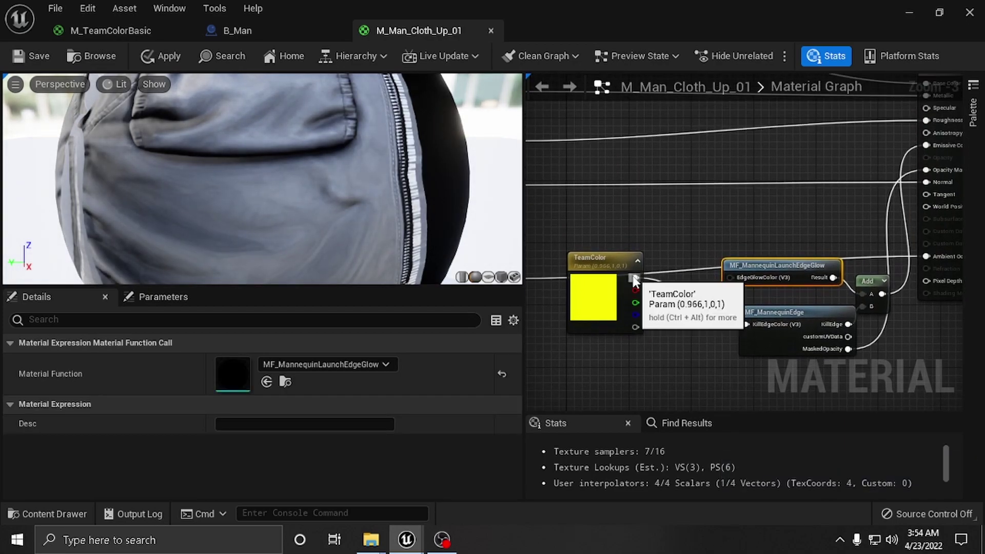
drag(635, 278, 862, 322)
text(ADD)
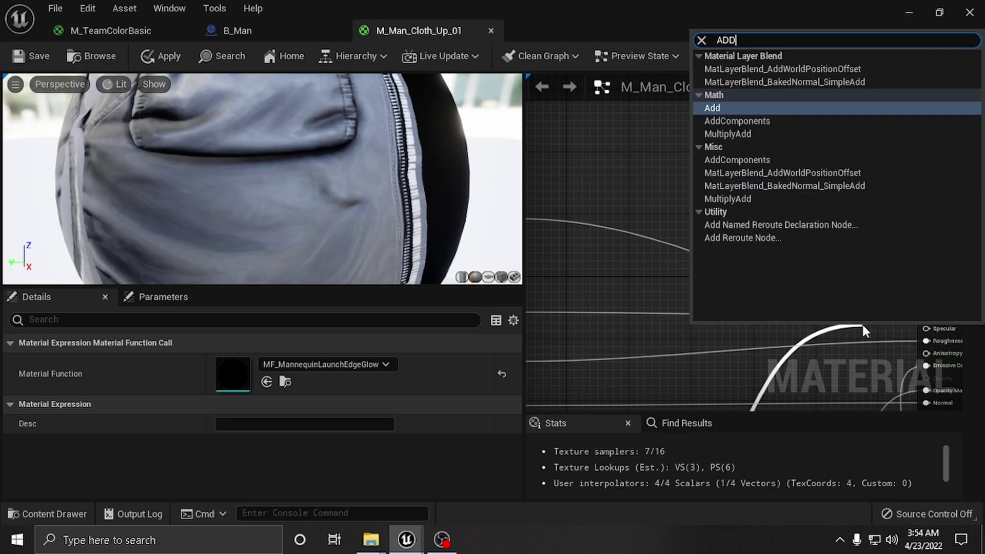
click(726, 106)
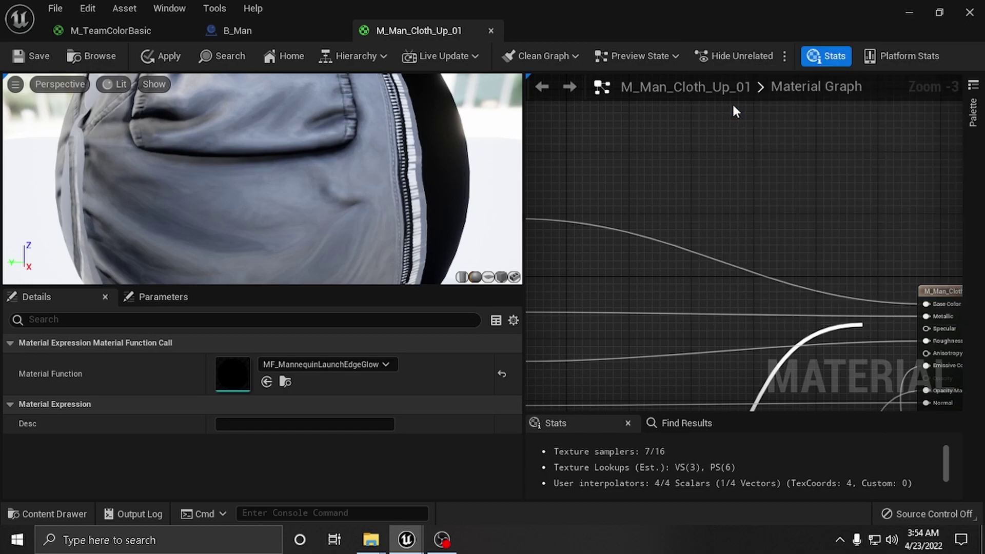
right_drag(802, 230, 765, 154)
drag(834, 245, 810, 211)
Connect the texture sample that feeds Base Color to the new Add node's A input and TeamColor to its B input
right_drag(775, 204, 942, 235)
drag(651, 163, 682, 251)
right_drag(669, 264, 769, 225)
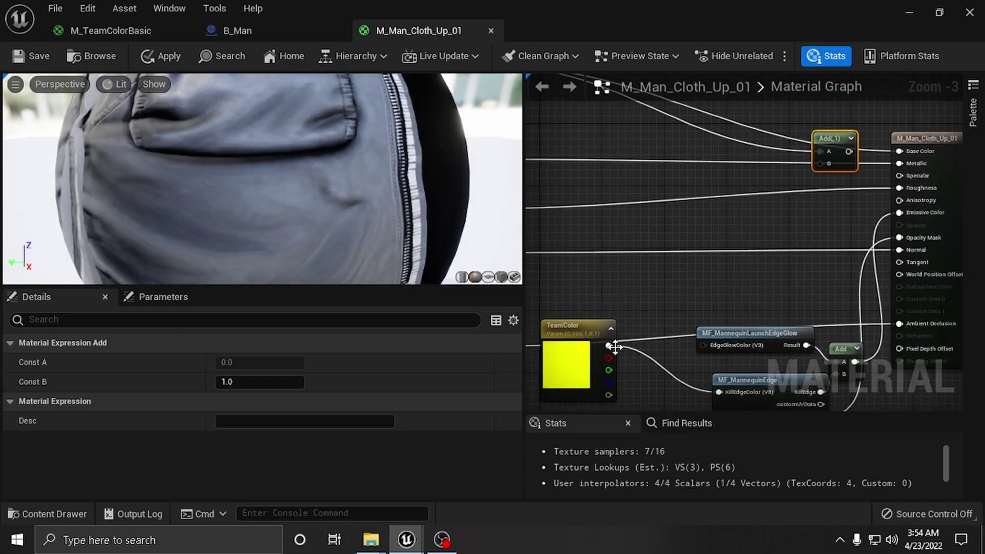
drag(609, 345, 824, 168)
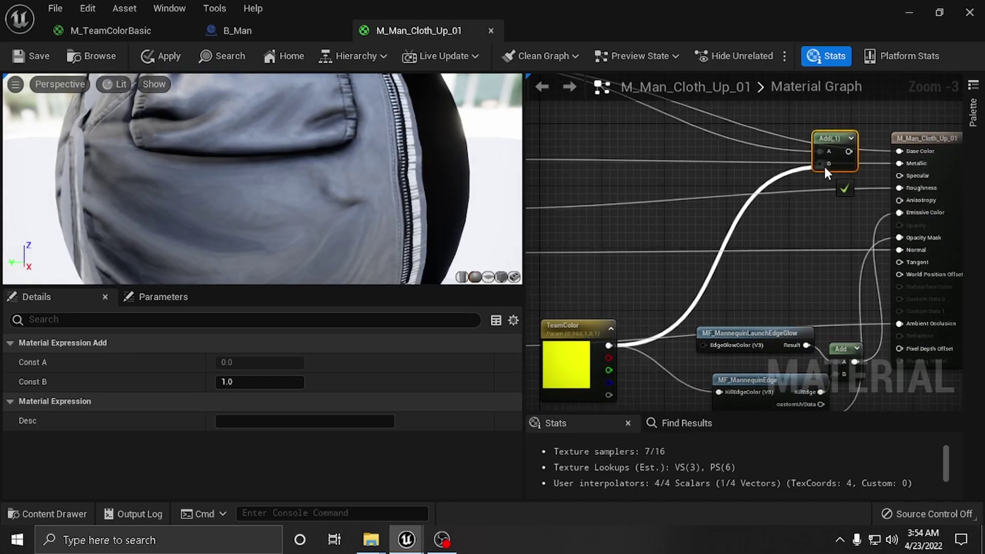
Connect the new Add node's output to the material's Base Color and check the result on the preview sphere
right_drag(806, 213, 740, 249)
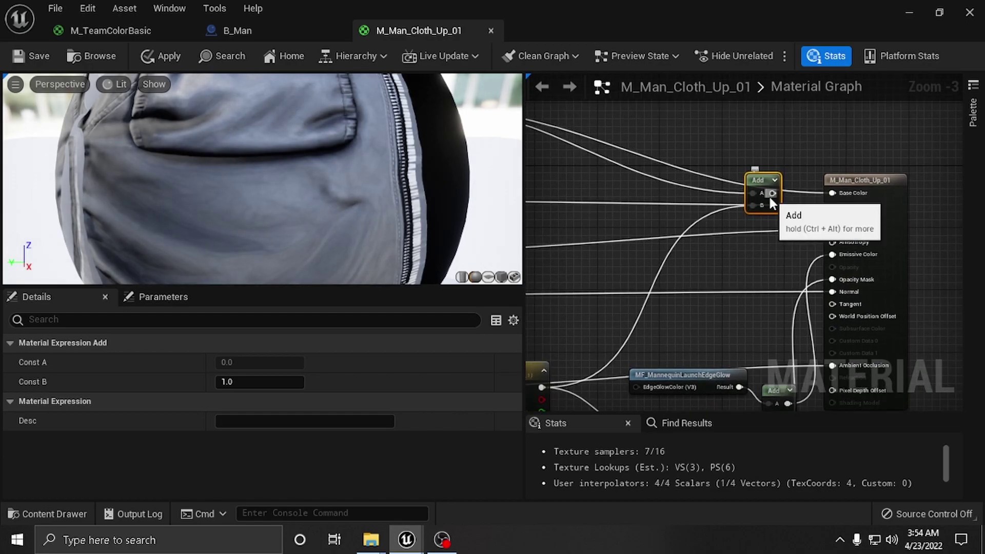
drag(772, 193, 832, 194)
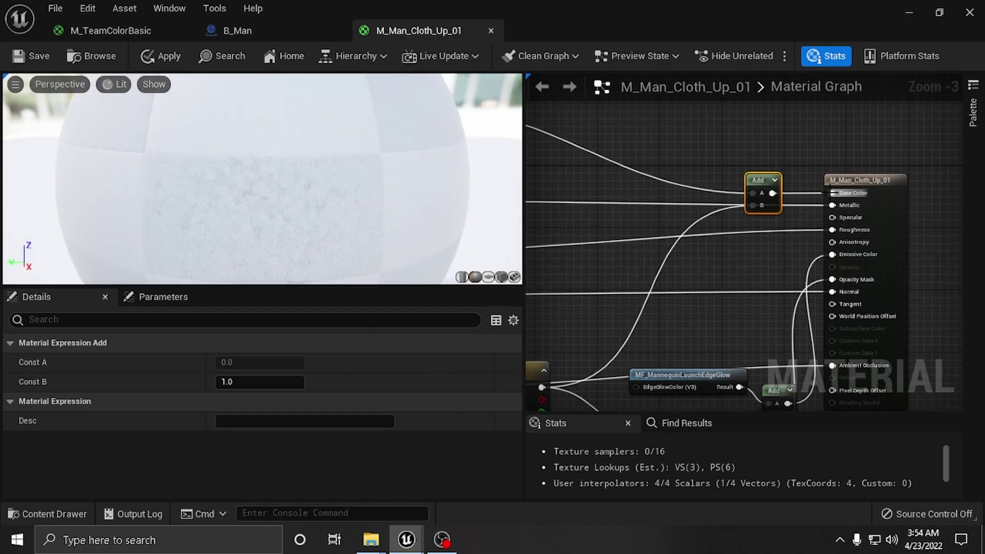
right_drag(659, 289, 761, 277)
scroll(717, 291, down, 3)
scroll(278, 162, down, 3)
drag(216, 121, 292, 119)
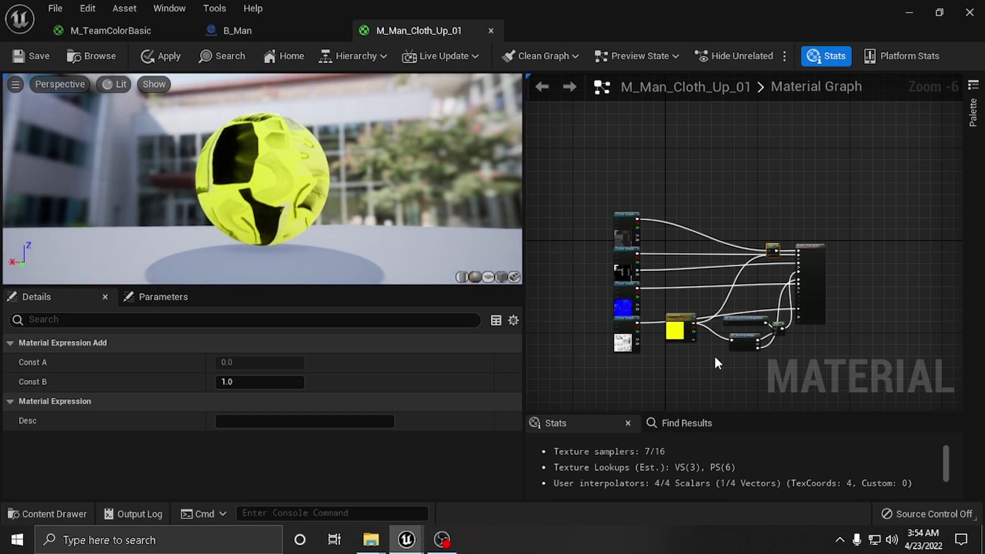
Reconnect the first texture sample directly to the material's Base Color and remove the extra Add node that blends in TeamColor
scroll(715, 357, up, 2)
scroll(709, 340, down, 1)
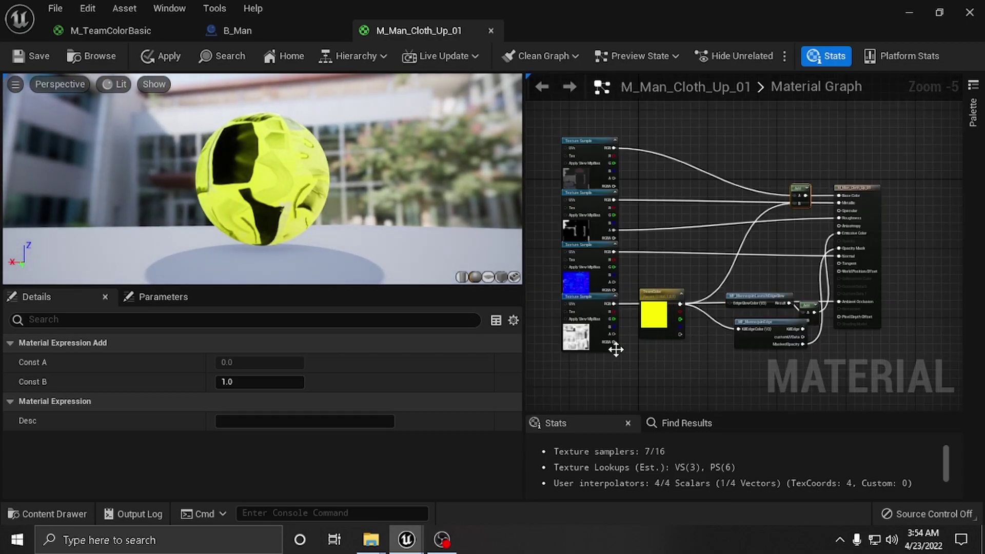
scroll(764, 236, up, 1)
right_drag(713, 221, 725, 251)
drag(567, 149, 821, 212)
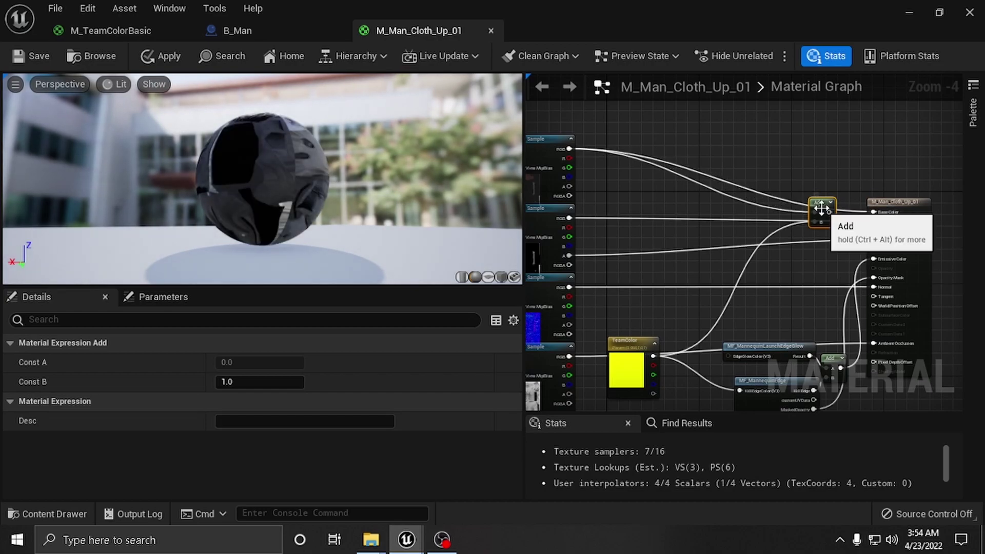
key(ctrl+z)
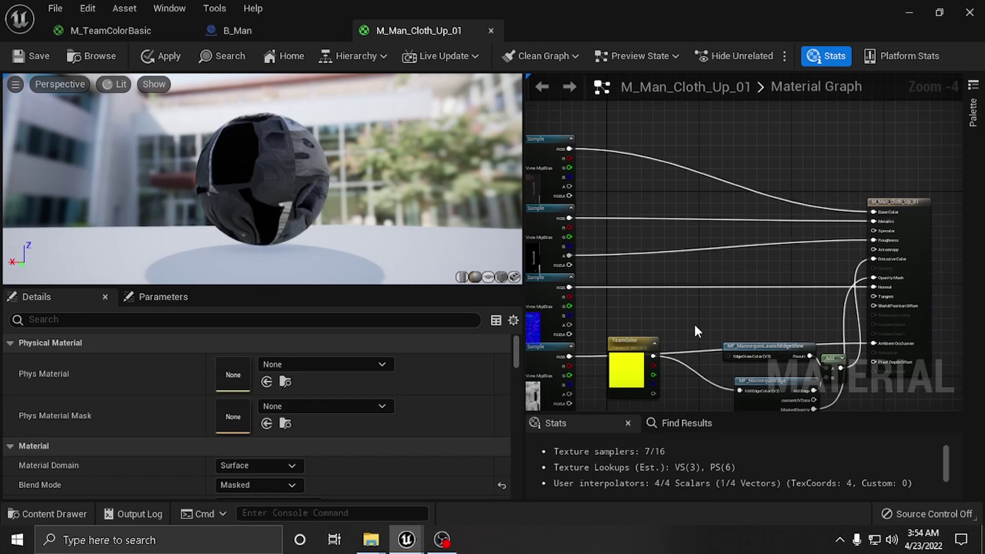
Select the M_Man_Cloth_Up_01 result node and set the material's Blend Mode to Masked
right_drag(667, 343, 651, 291)
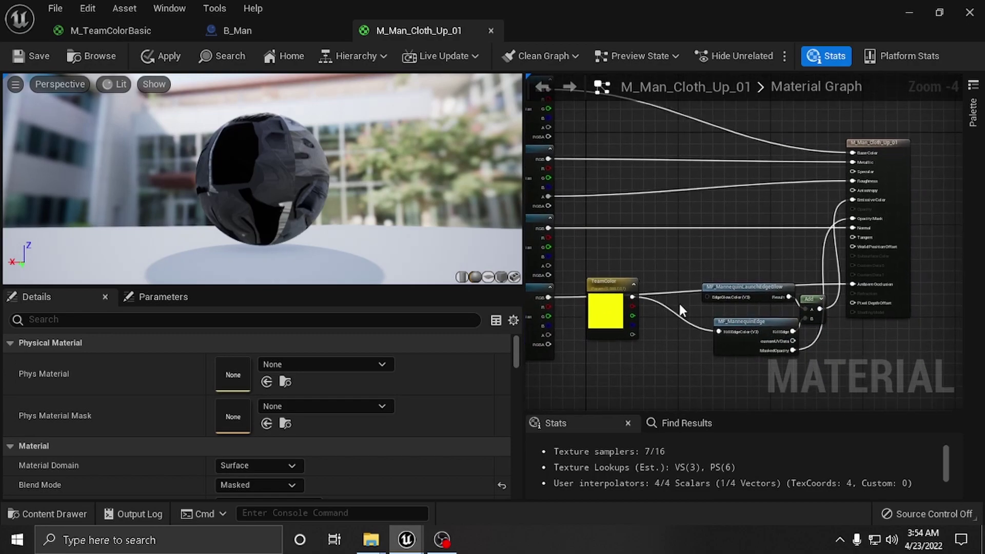
scroll(679, 304, up, 2)
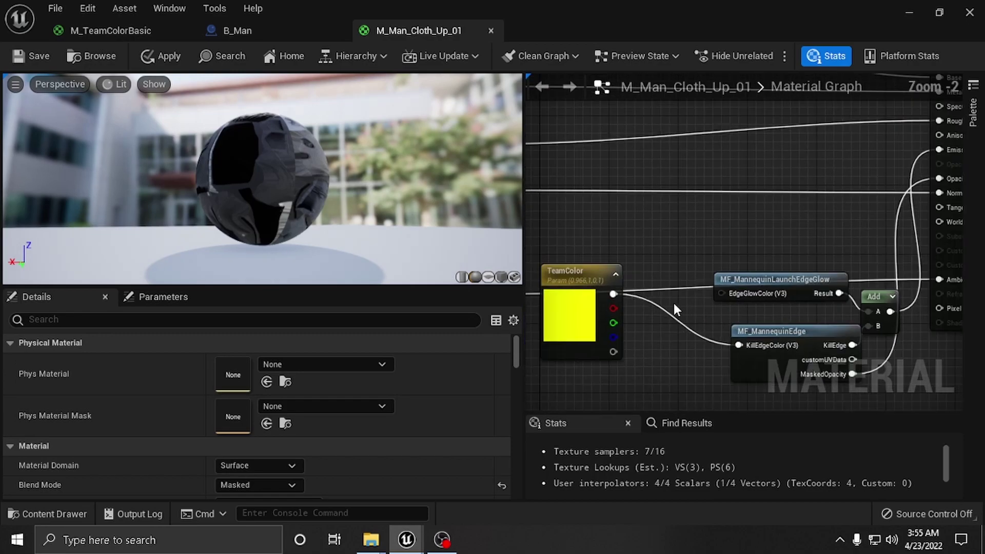
click(770, 284)
right_drag(804, 260, 722, 245)
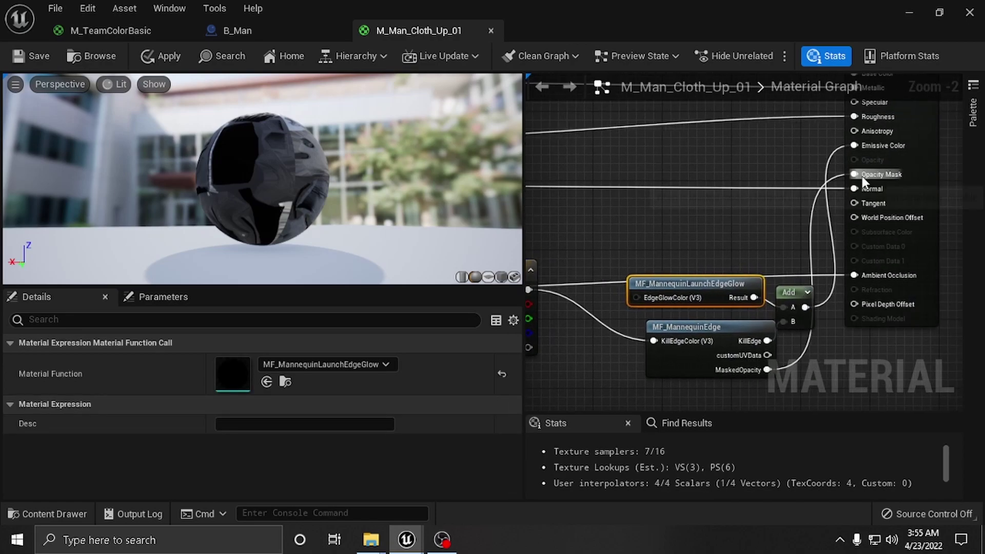
click(918, 202)
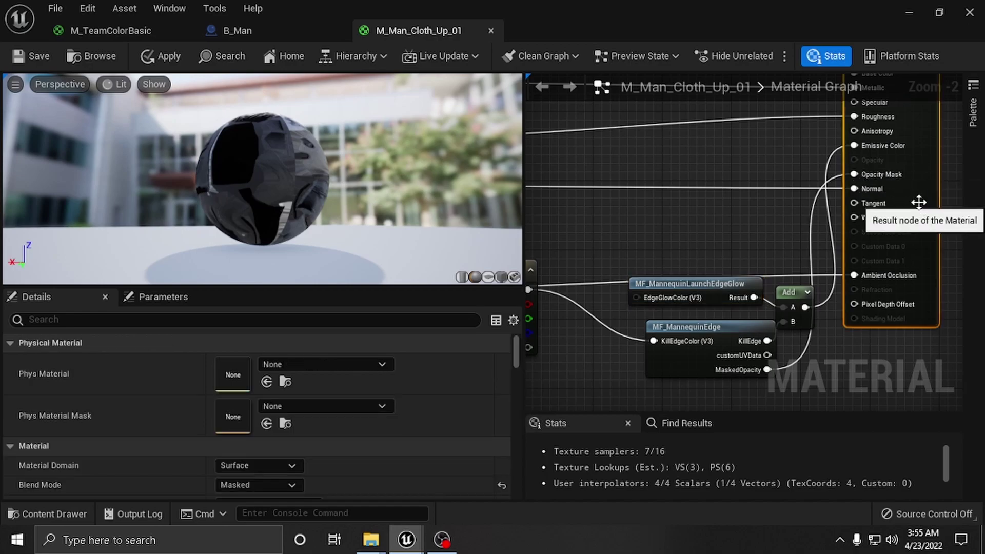
scroll(269, 387, down, 2)
scroll(318, 385, down, 1)
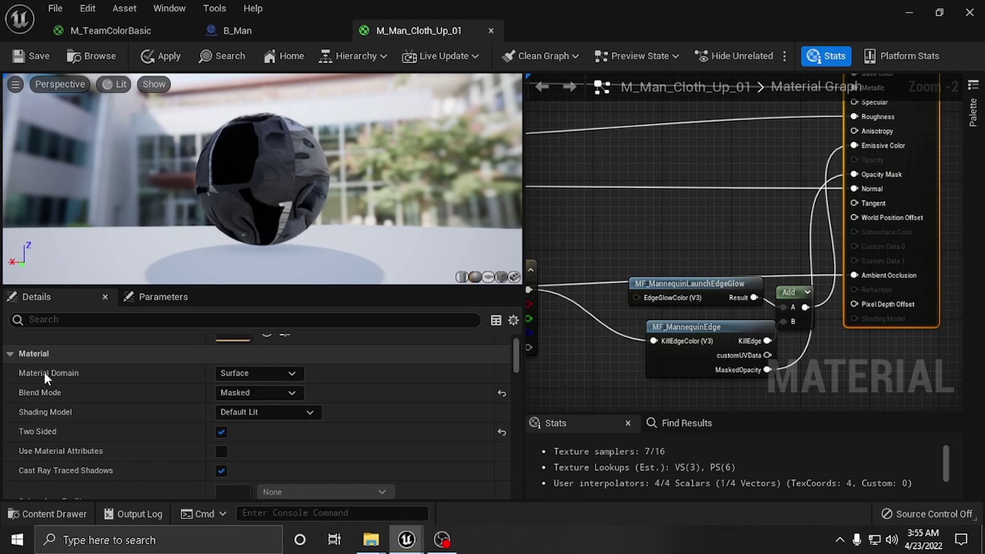
click(259, 393)
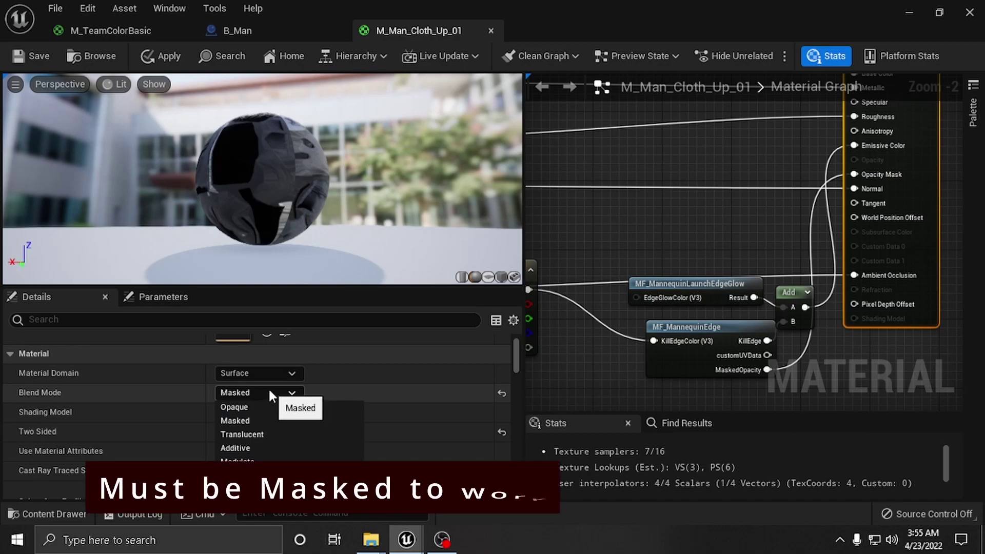
click(254, 419)
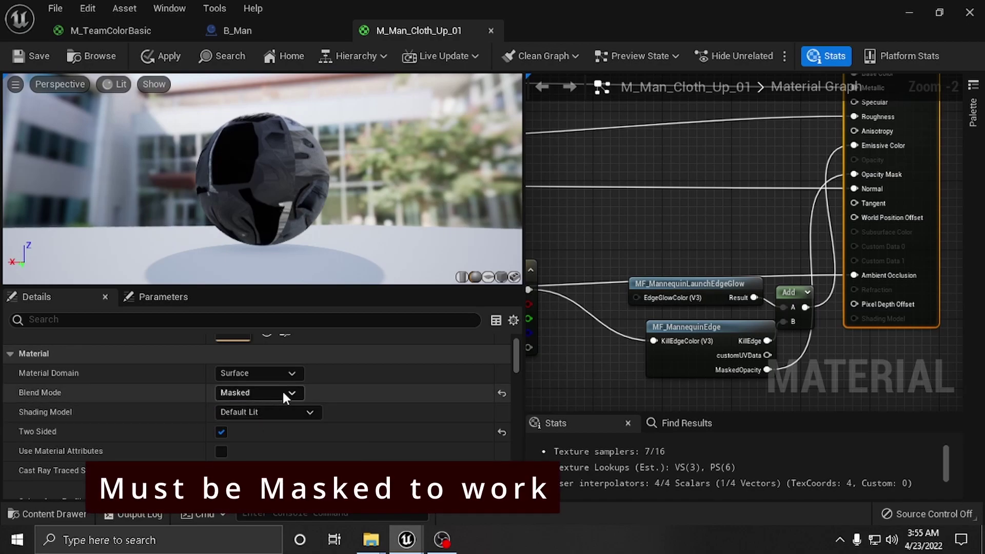
Review the node connections into the M_Man_Cloth_Up_01 result node, including Opacity Mask, and return to the B_Man blueprint
mouse_move(878, 176)
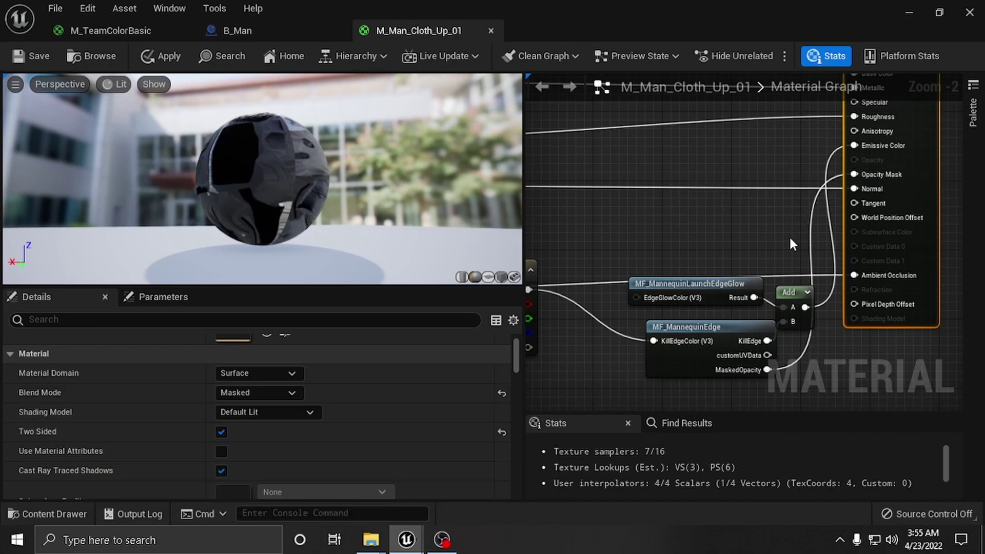
scroll(761, 376, up, 1)
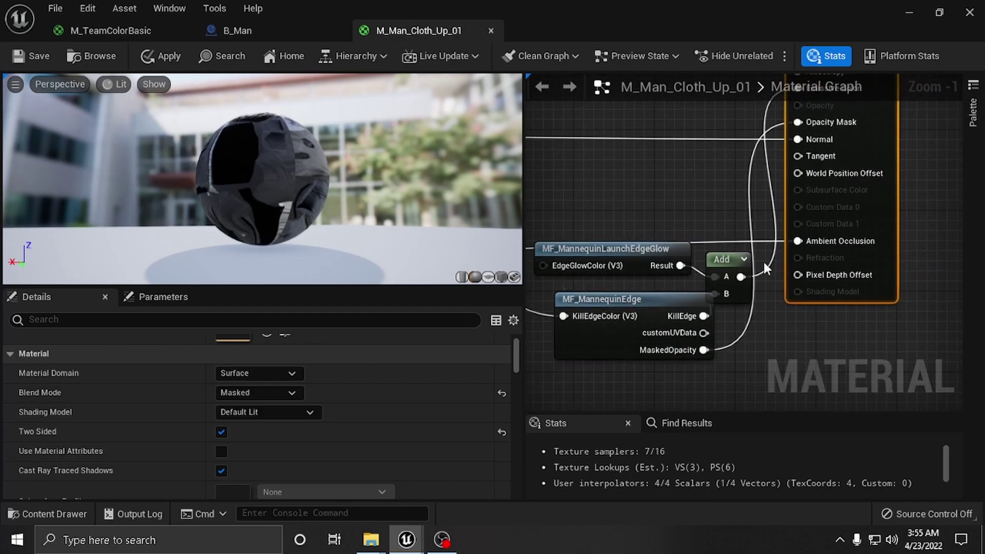
right_drag(744, 163, 707, 303)
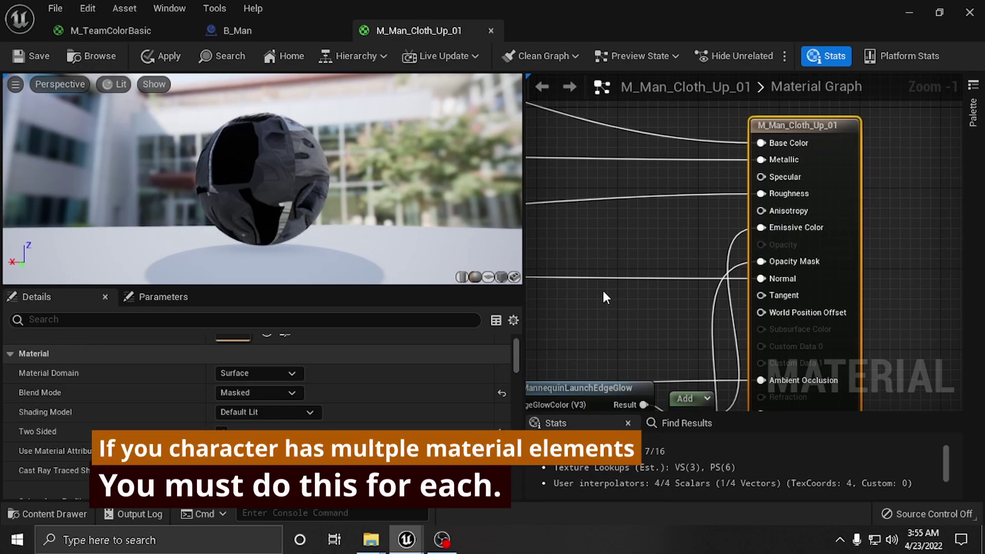
scroll(601, 286, down, 4)
right_drag(642, 252, 778, 267)
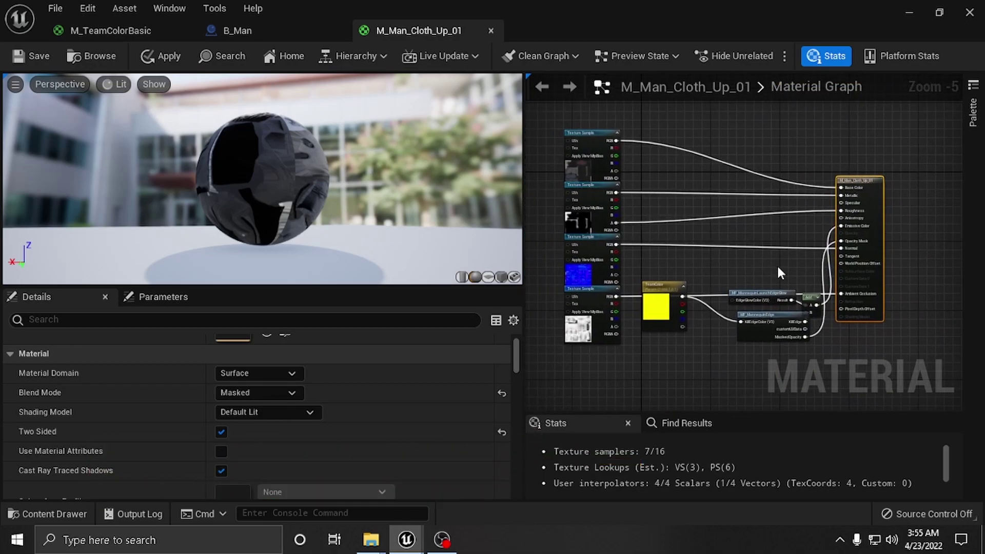
right_drag(723, 281, 746, 270)
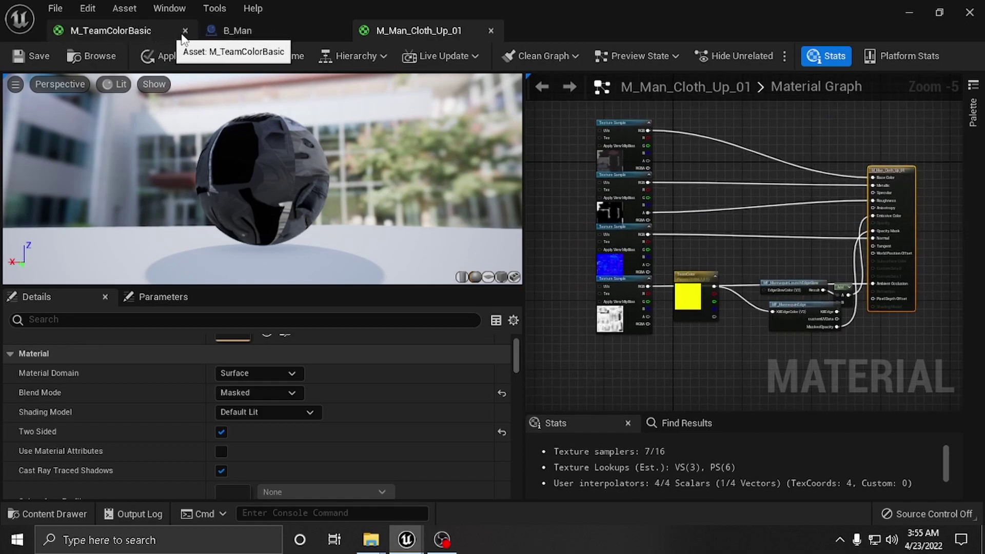
click(232, 29)
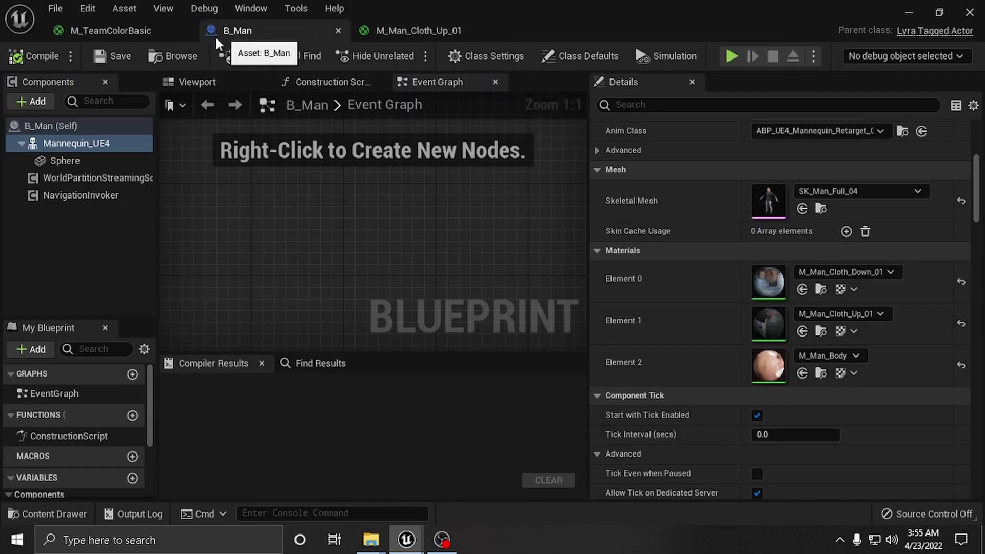